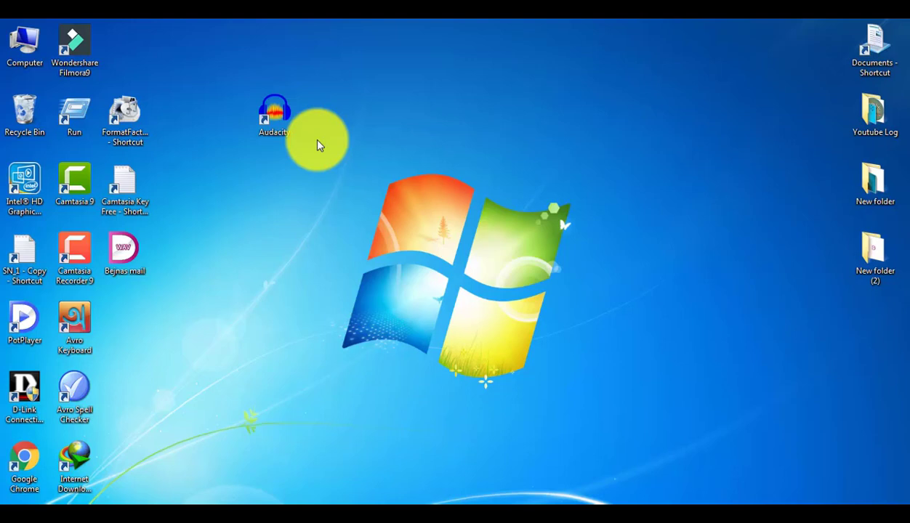
# Step: Launch Audacity from the desktop and dismiss its welcome message
pyautogui.doubleClick(276, 114)
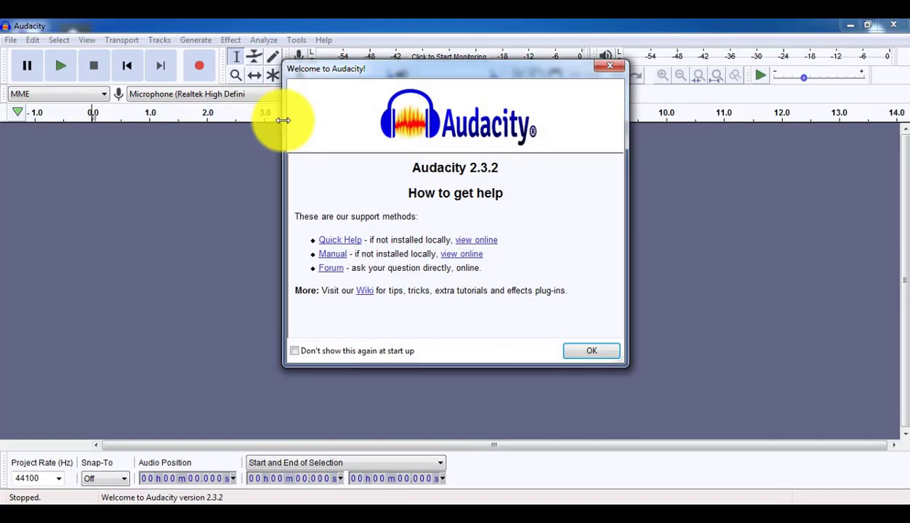
pyautogui.click(591, 352)
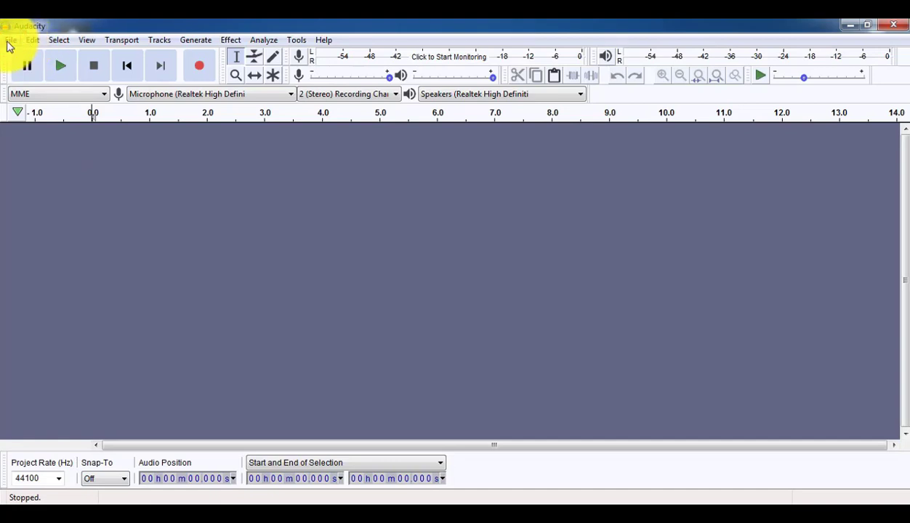
pyautogui.click(10, 41)
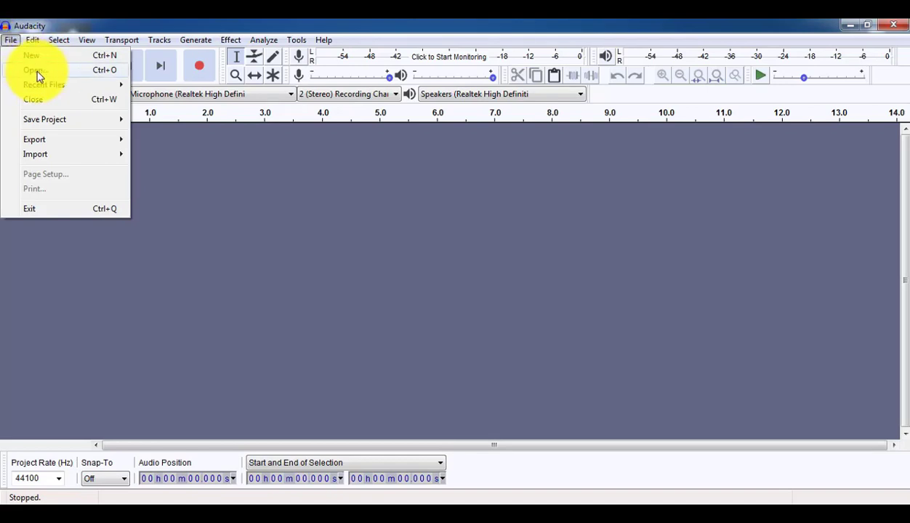
pyautogui.hotkey('ctrl', 'alt', 'd')
pyautogui.moveTo(16, 62); pyautogui.dragTo(61, 78)
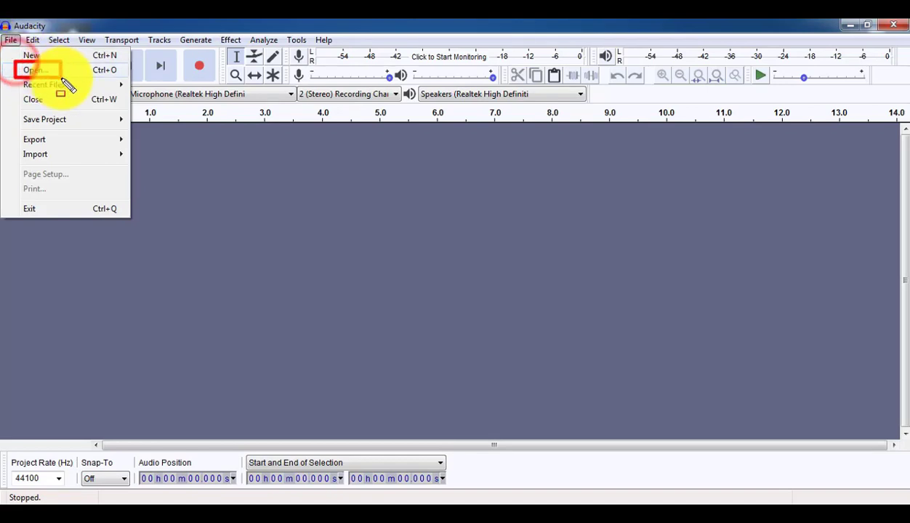
pyautogui.press('Escape')
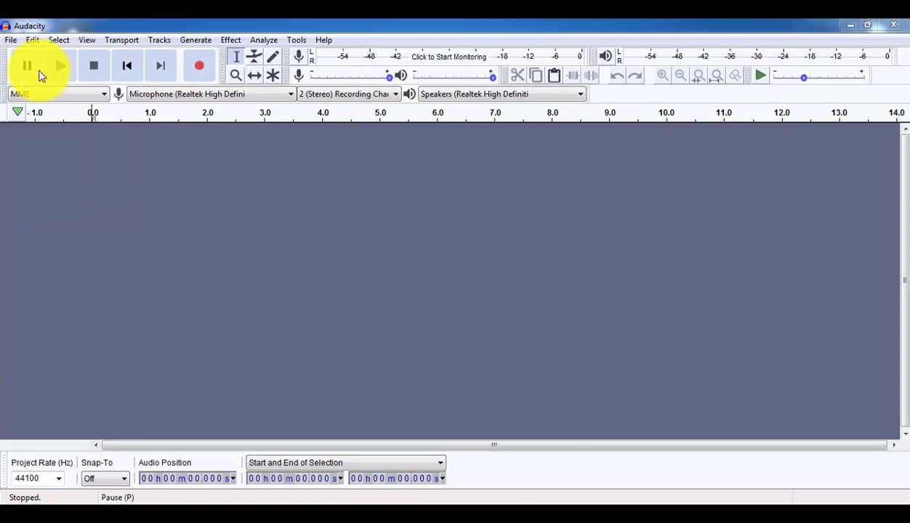
# Step: Open the Noice Remove audio file from the desktop's New folder (2), making a copy of the file before editing
pyautogui.click(11, 40)
pyautogui.click(27, 66)
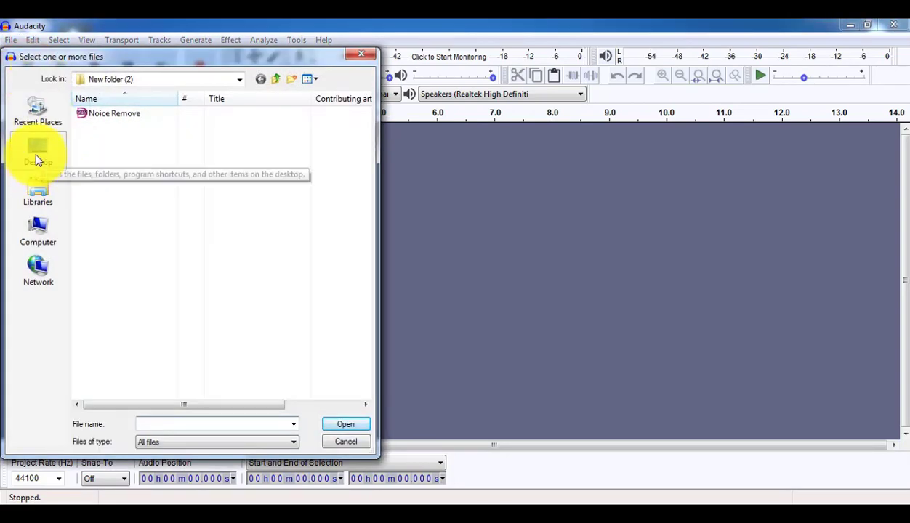
pyautogui.click(33, 155)
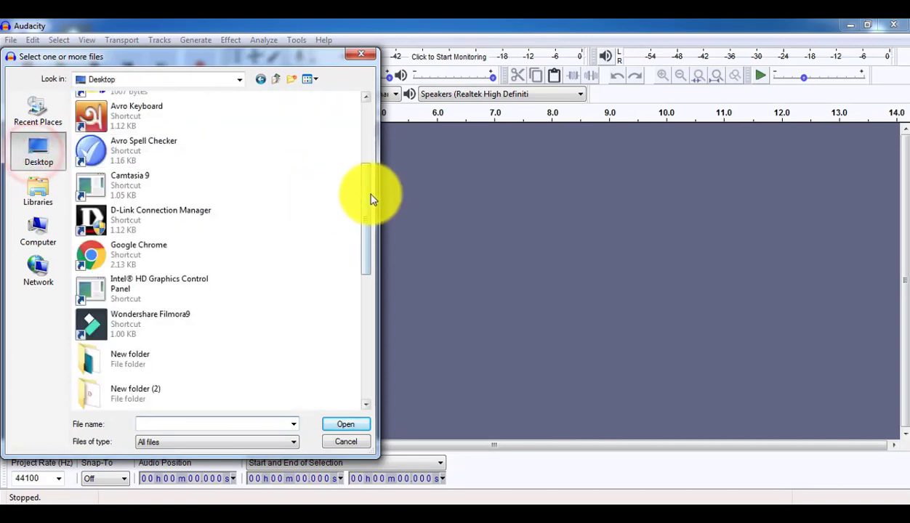
pyautogui.moveTo(365, 189); pyautogui.dragTo(367, 278)
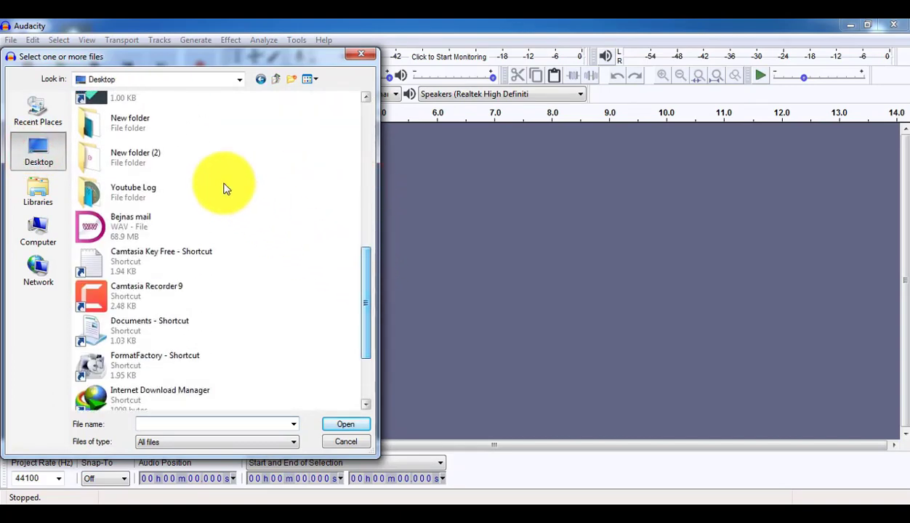
pyautogui.doubleClick(145, 161)
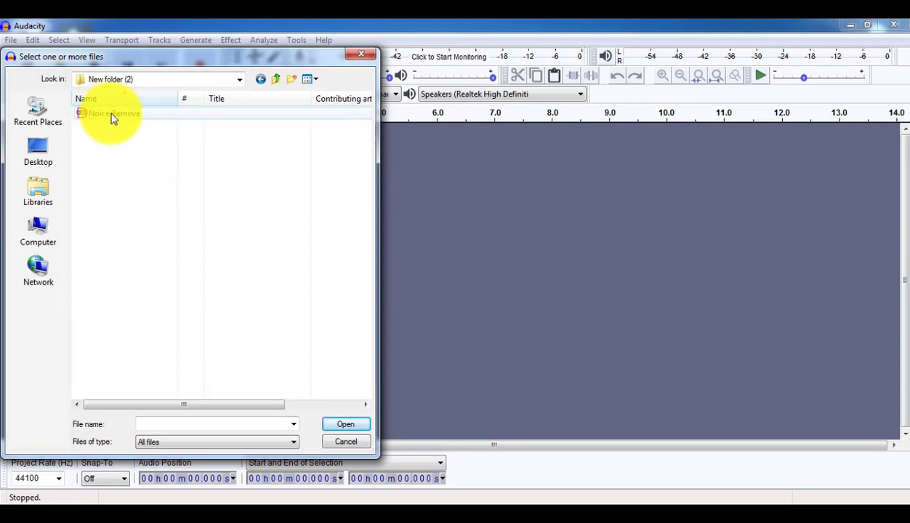
pyautogui.click(111, 116)
pyautogui.click(346, 425)
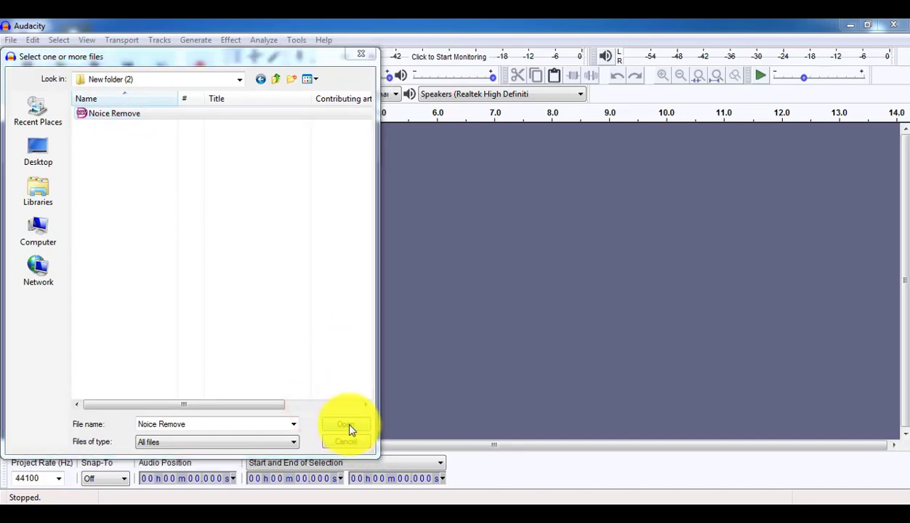
pyautogui.click(347, 428)
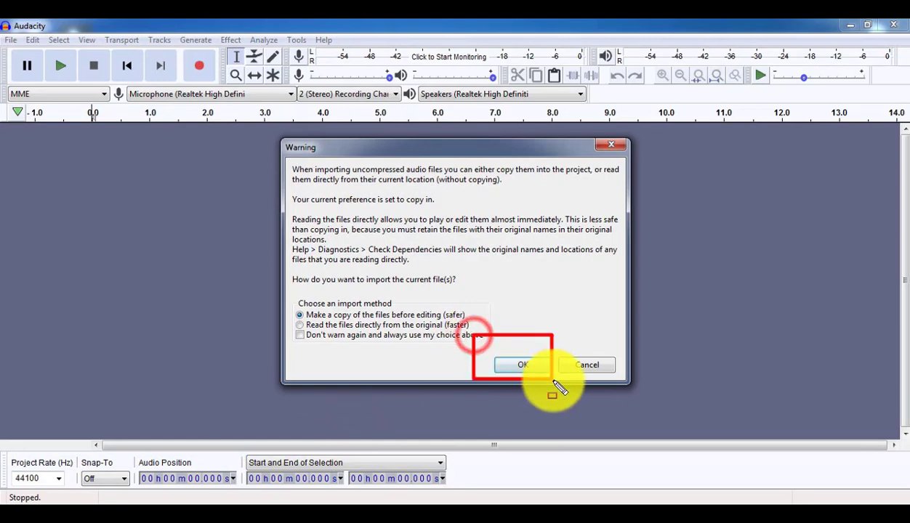
pyautogui.click(526, 369)
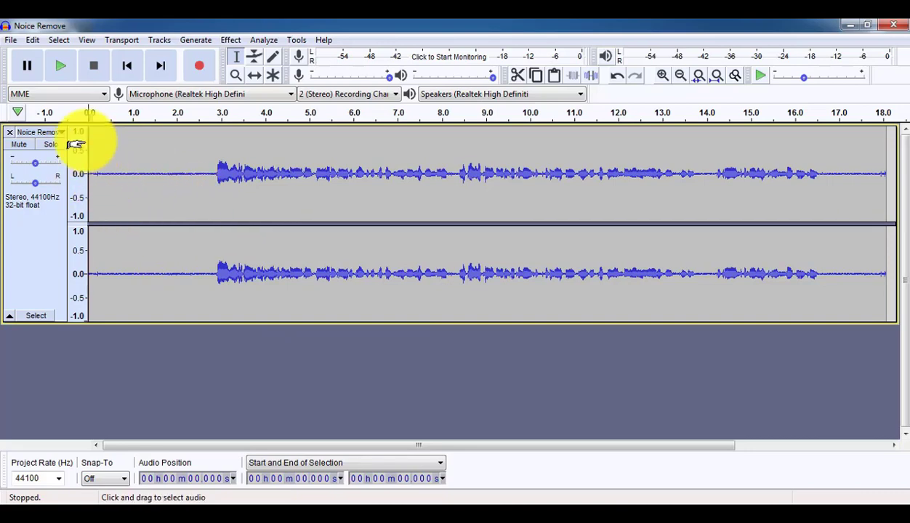
# Step: Play the imported recording to listen for its background noise
pyautogui.click(61, 69)
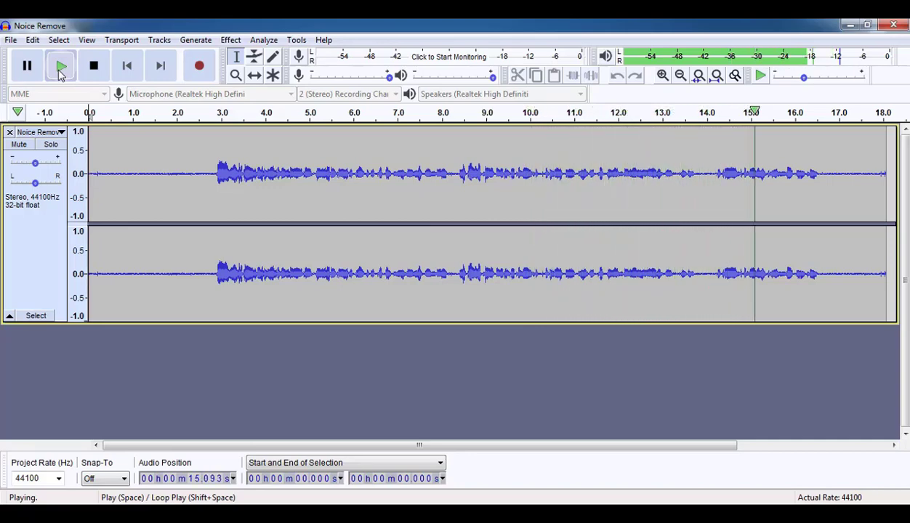
pyautogui.click(136, 201)
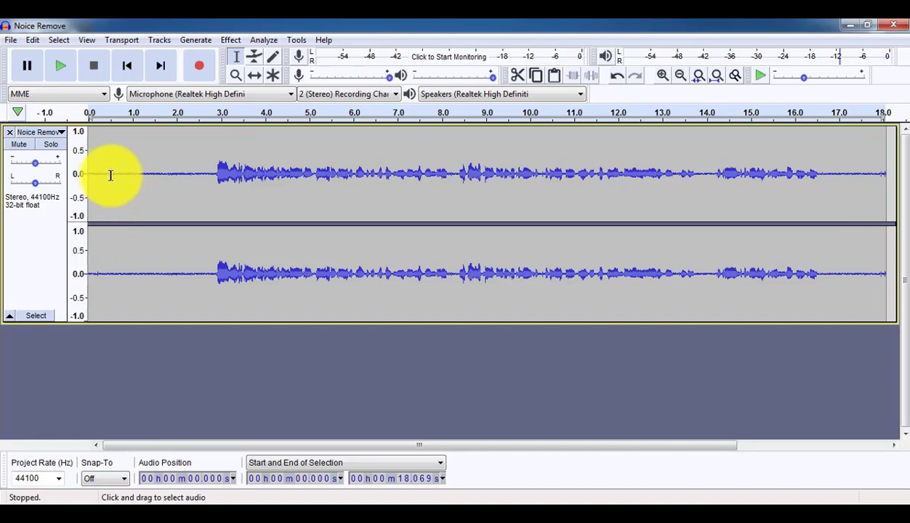
# Step: Select the noise-only section from about 0.45 to 1.7 seconds, listen to it, and capture it as the Noise Reduction profile
pyautogui.moveTo(107, 173); pyautogui.dragTo(163, 194)
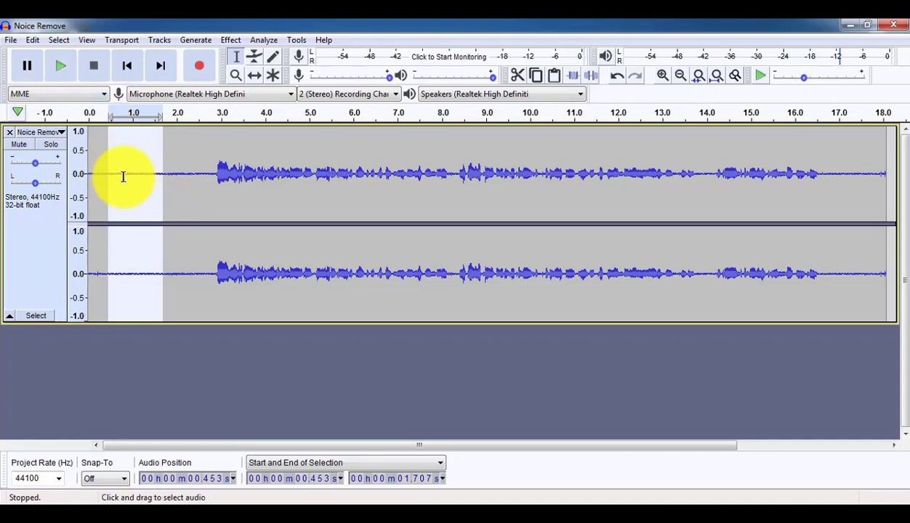
pyautogui.click(62, 71)
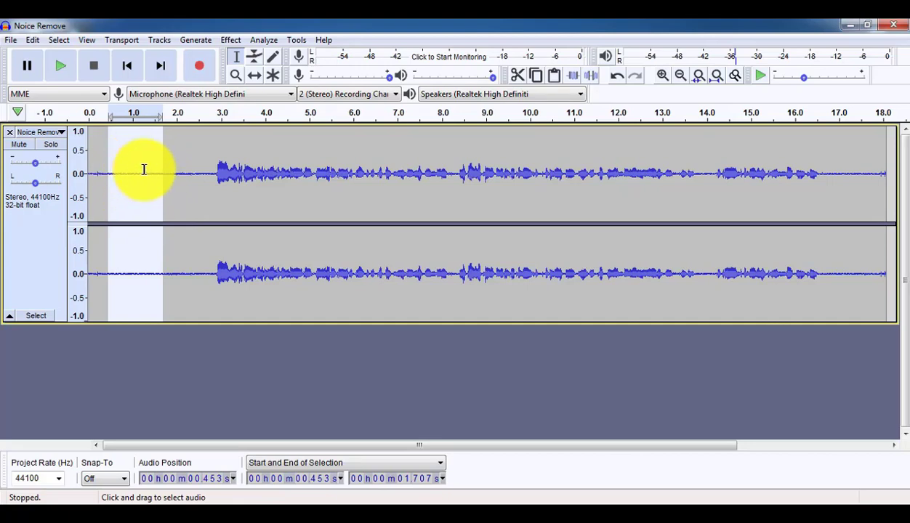
pyautogui.click(232, 40)
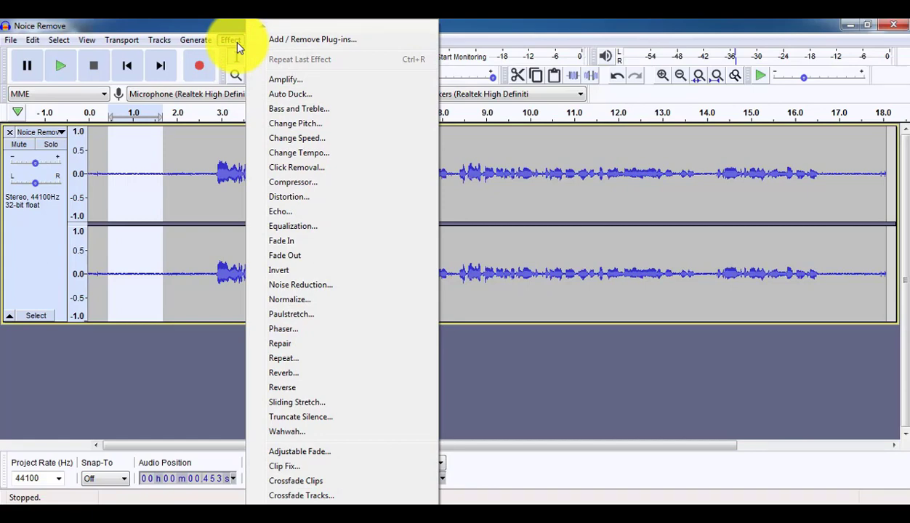
pyautogui.click(294, 288)
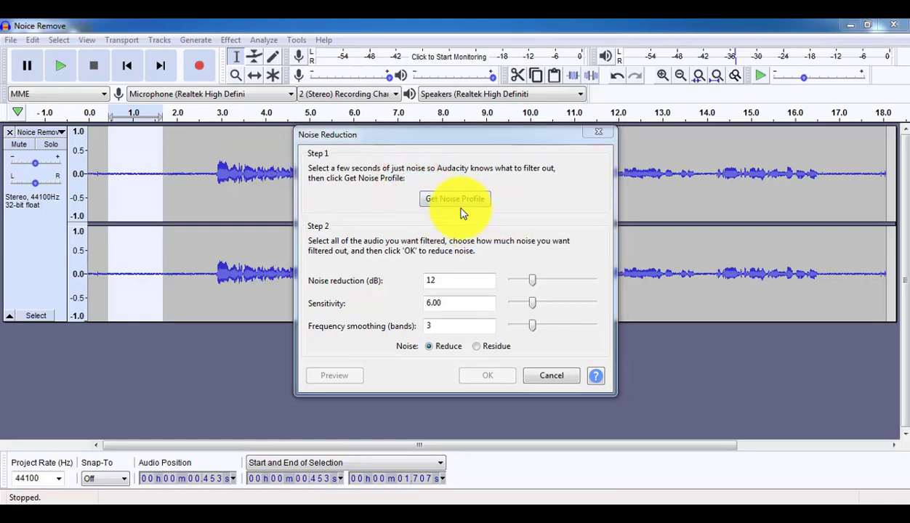
pyautogui.click(457, 201)
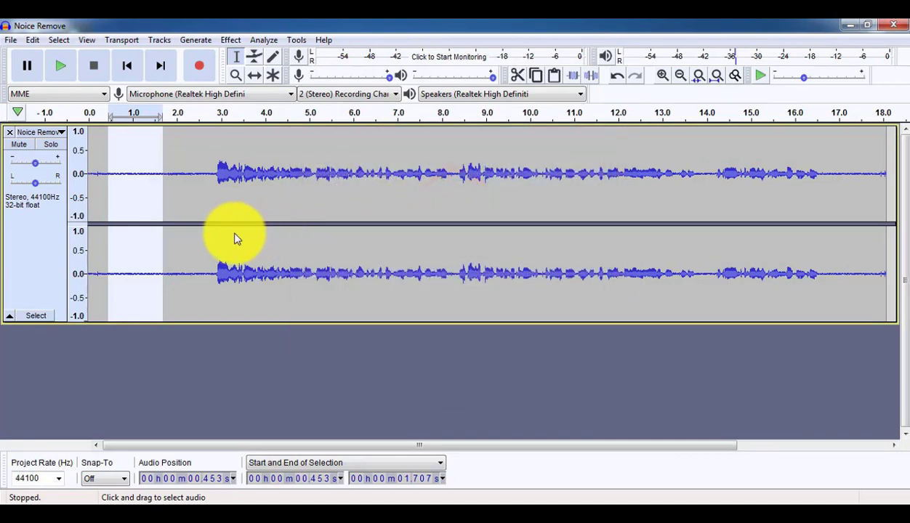
# Step: Apply Noise Reduction to the whole track with 12 dB reduction, sensitivity 6.00 and 3 frequency smoothing bands
pyautogui.doubleClick(140, 185)
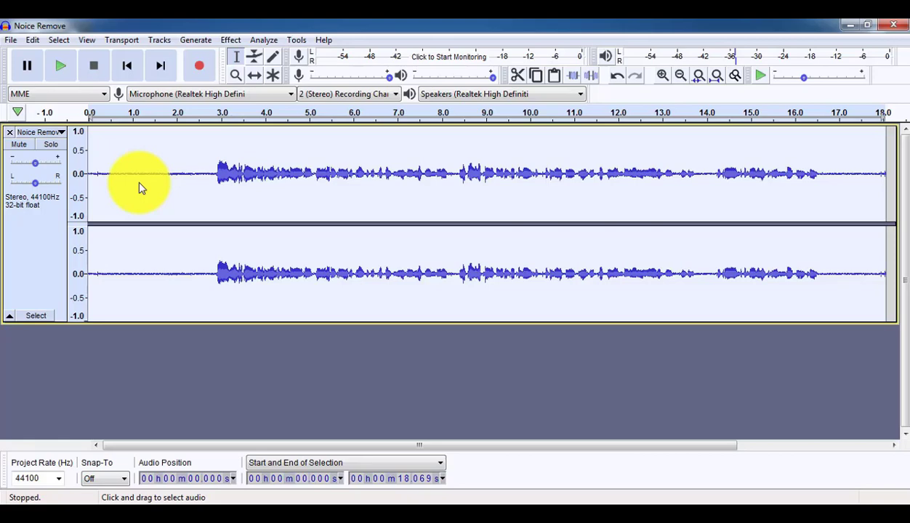
pyautogui.click(230, 41)
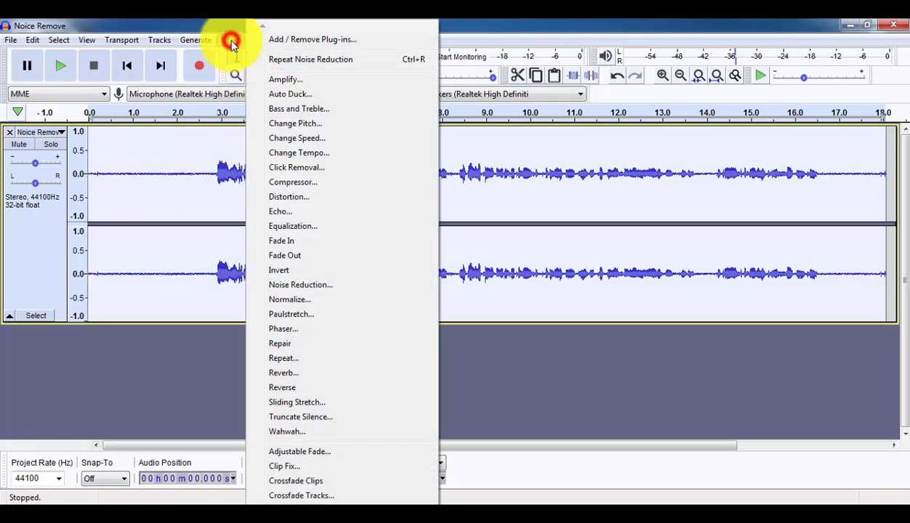
pyautogui.click(293, 286)
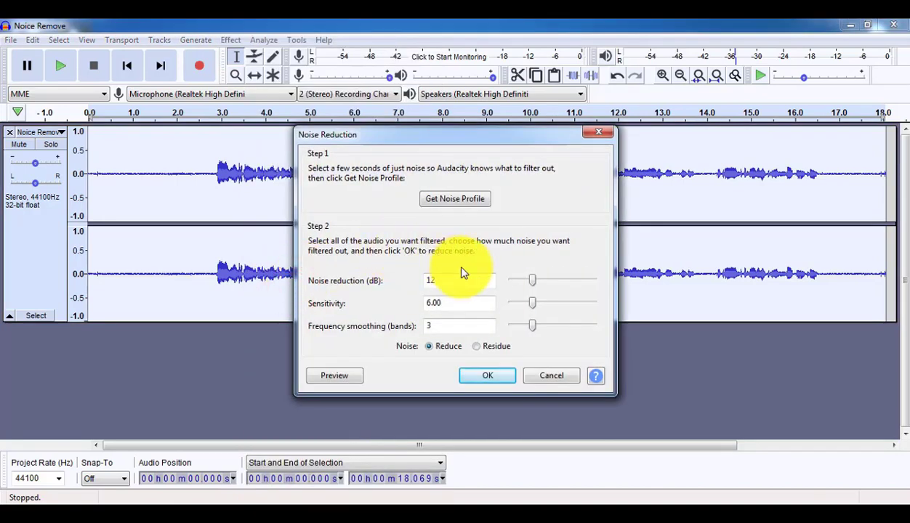
pyautogui.moveTo(450, 359); pyautogui.dragTo(518, 385)
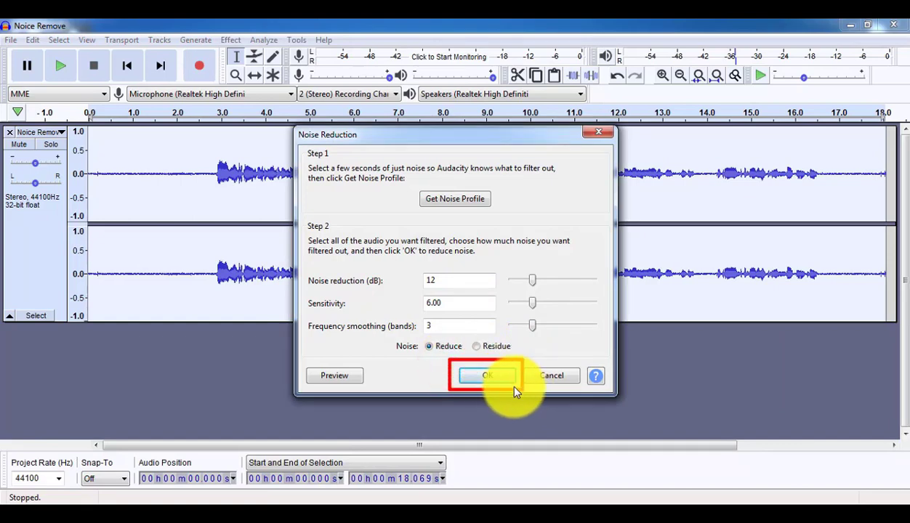
pyautogui.click(486, 378)
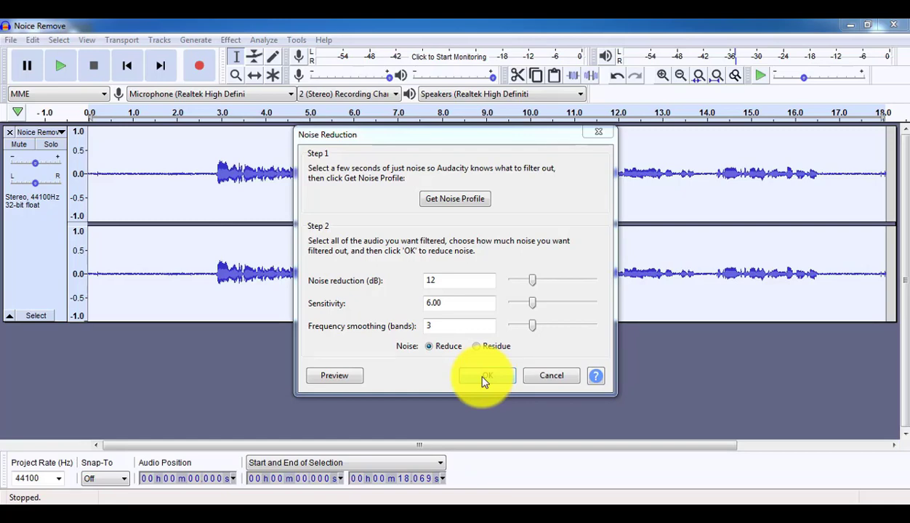
pyautogui.click(487, 378)
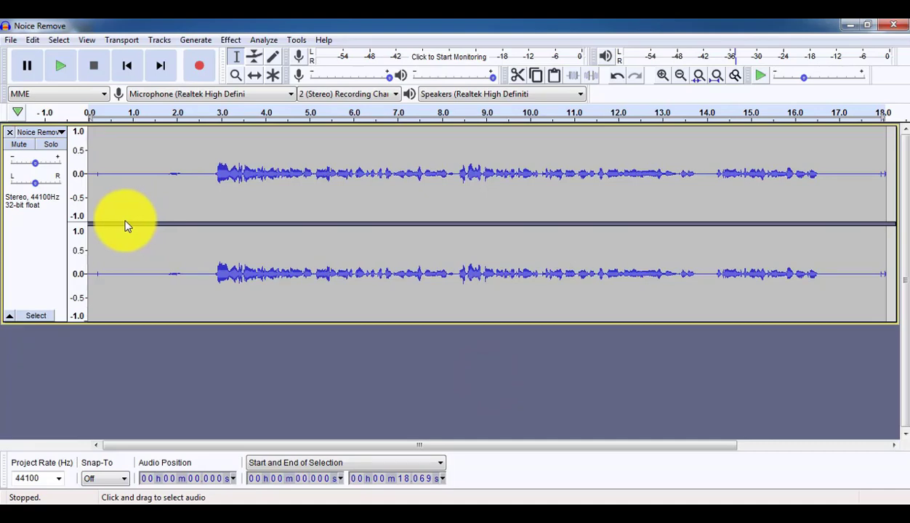
# Step: Play the noise-reduced track from the start to check the result, pausing at about 8.4 seconds
pyautogui.click(58, 67)
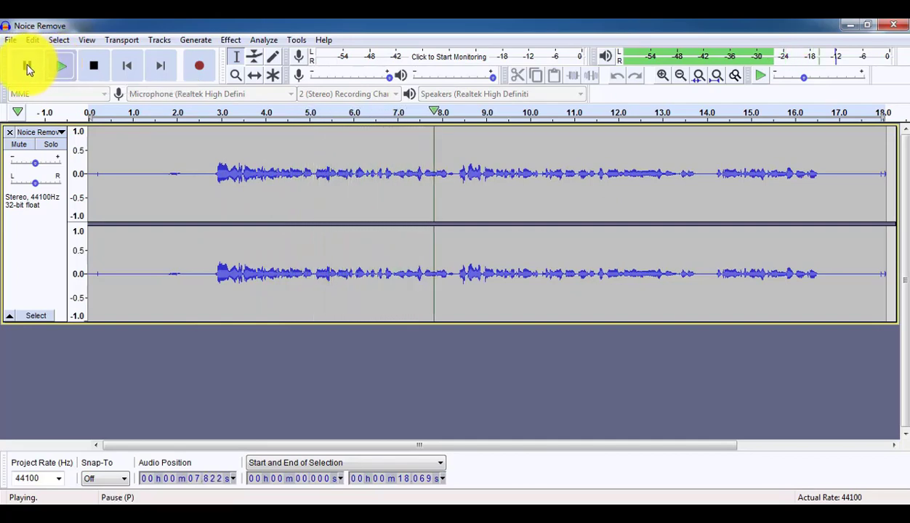
pyautogui.click(28, 66)
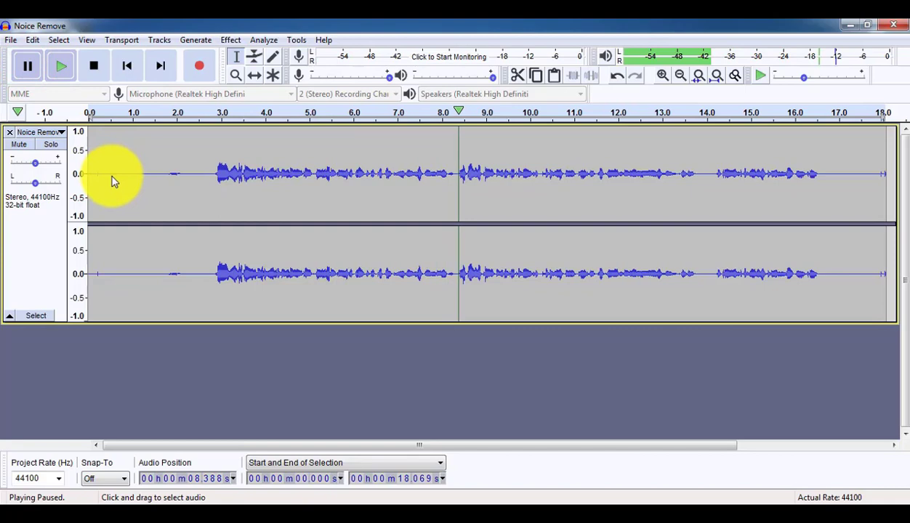
# Step: Apply Noise Reduction a second time to the entire track, keeping 12 dB, sensitivity 6.00 and 3 smoothing bands
pyautogui.click(140, 195)
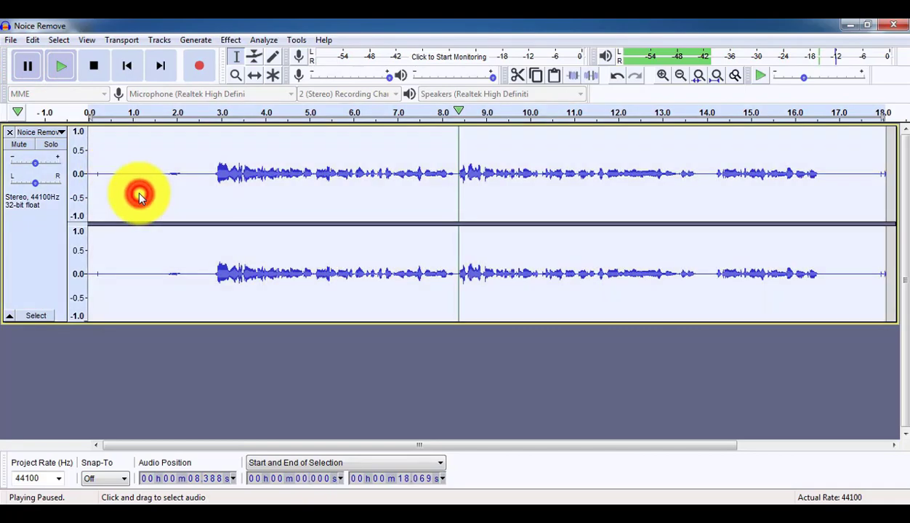
pyautogui.click(232, 41)
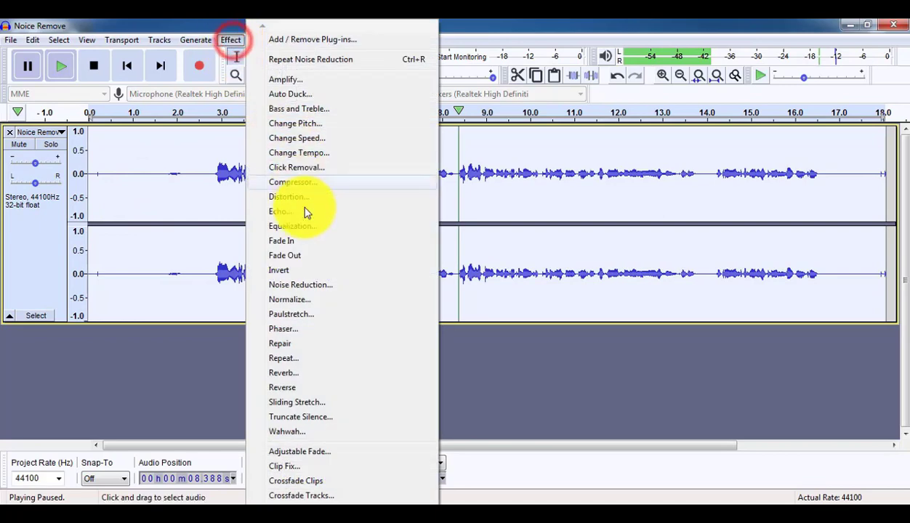
pyautogui.click(298, 286)
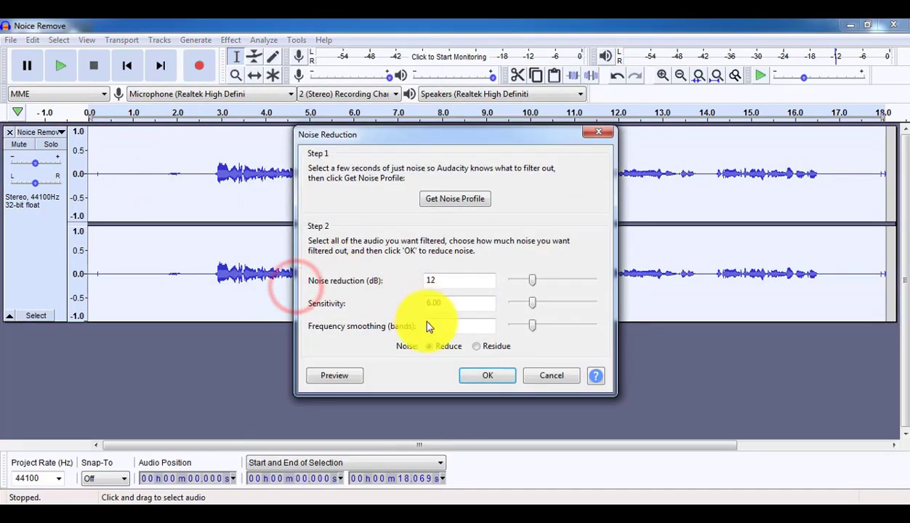
pyautogui.click(485, 375)
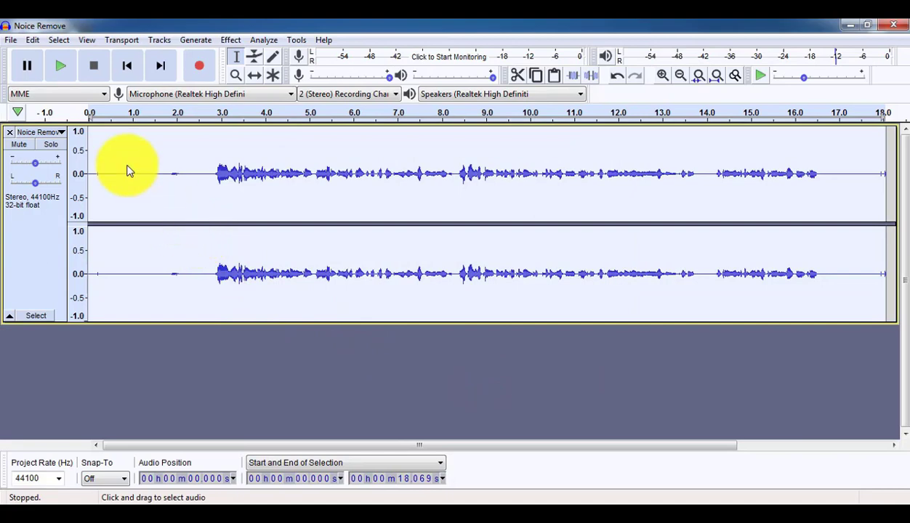
# Step: Play the opening of the track after the second noise reduction, pausing at about 2.8 seconds
pyautogui.click(55, 64)
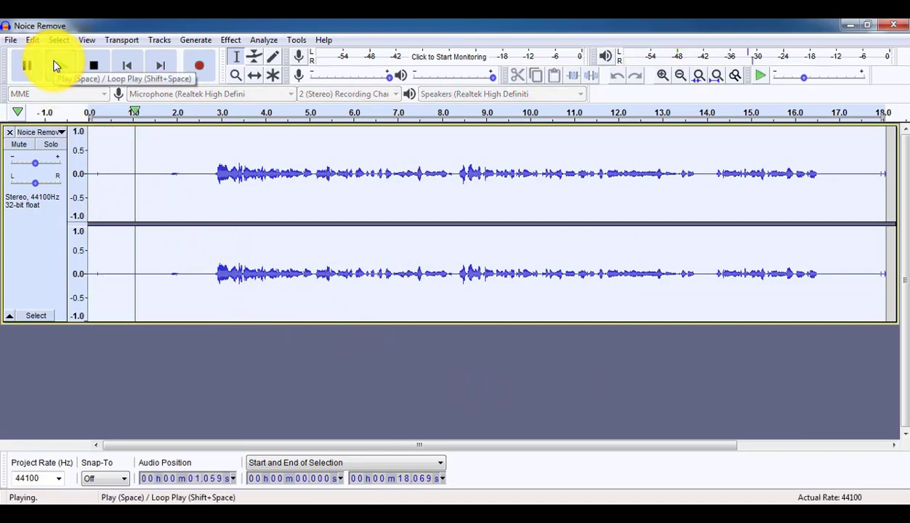
pyautogui.click(28, 66)
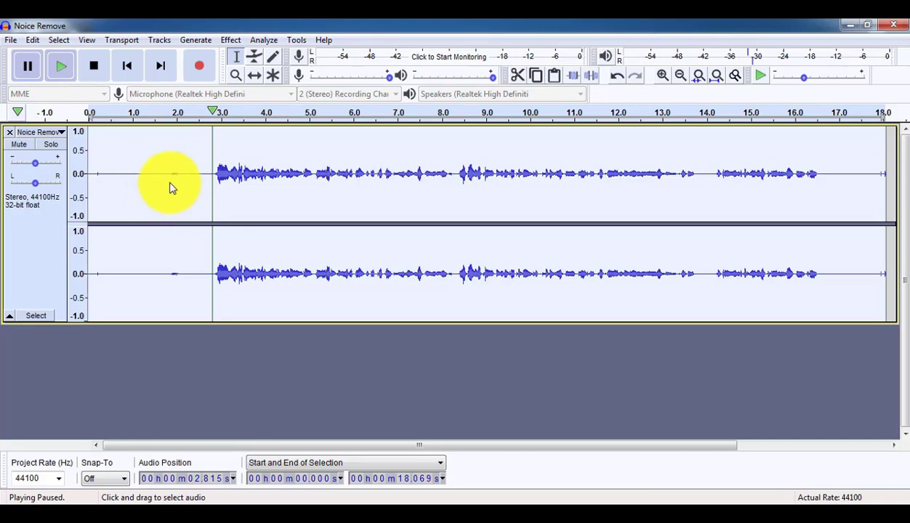
pyautogui.click(230, 40)
pyautogui.click(322, 287)
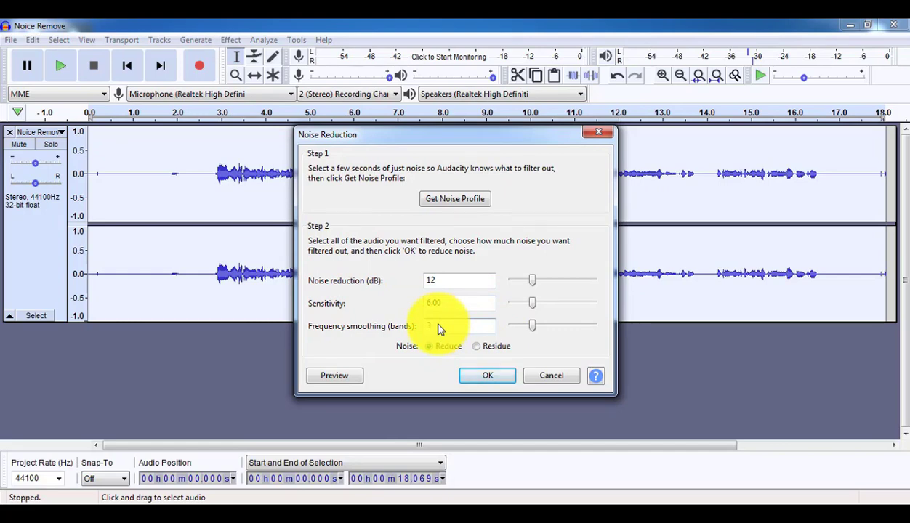
pyautogui.click(551, 376)
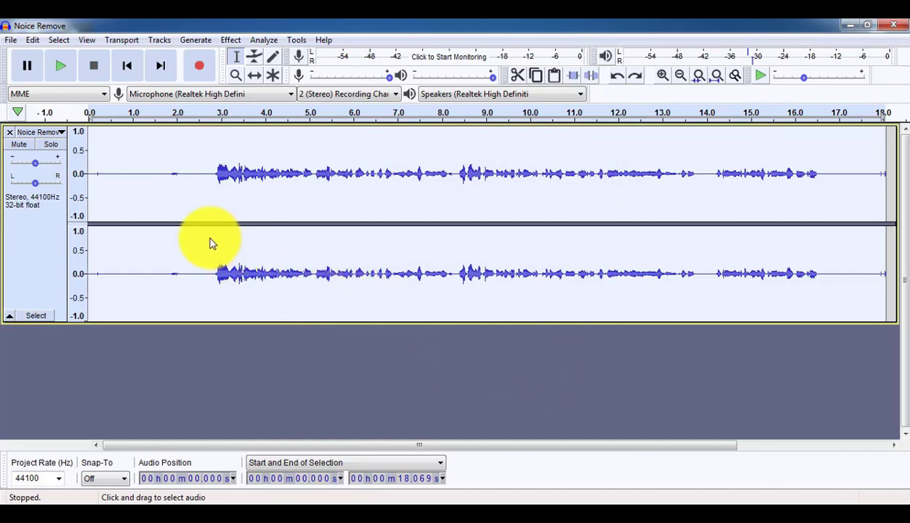
# Step: Export the cleaned track to the Desktop as a signed 16-bit PCM WAV file named Noice Remove, accepting the existing metadata tags
pyautogui.click(12, 40)
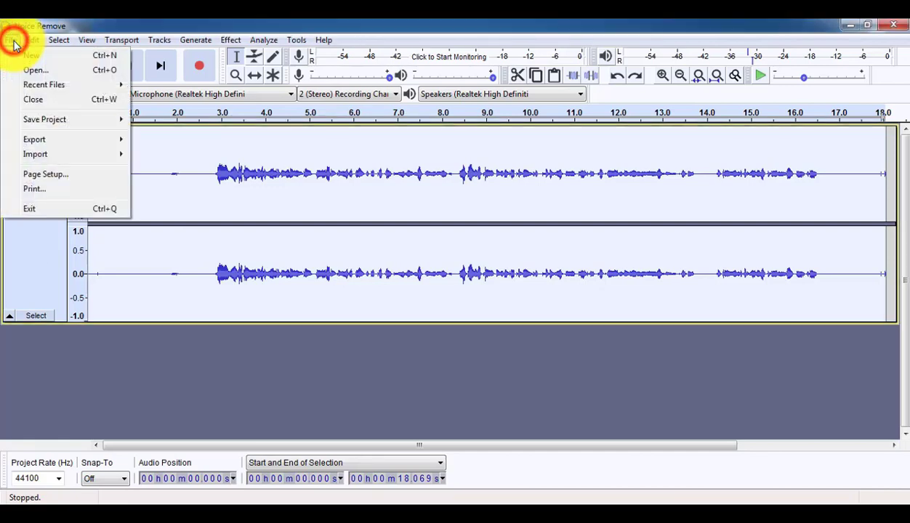
pyautogui.moveTo(28, 142)
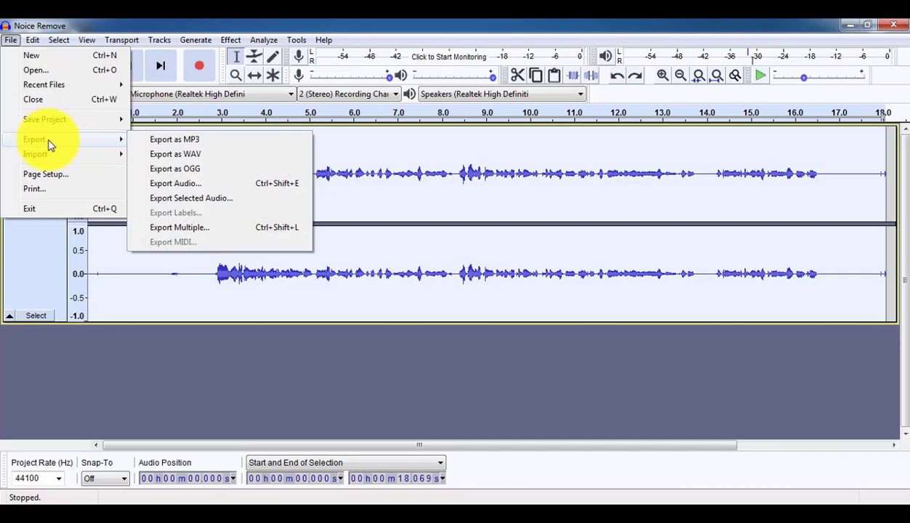
pyautogui.click(182, 155)
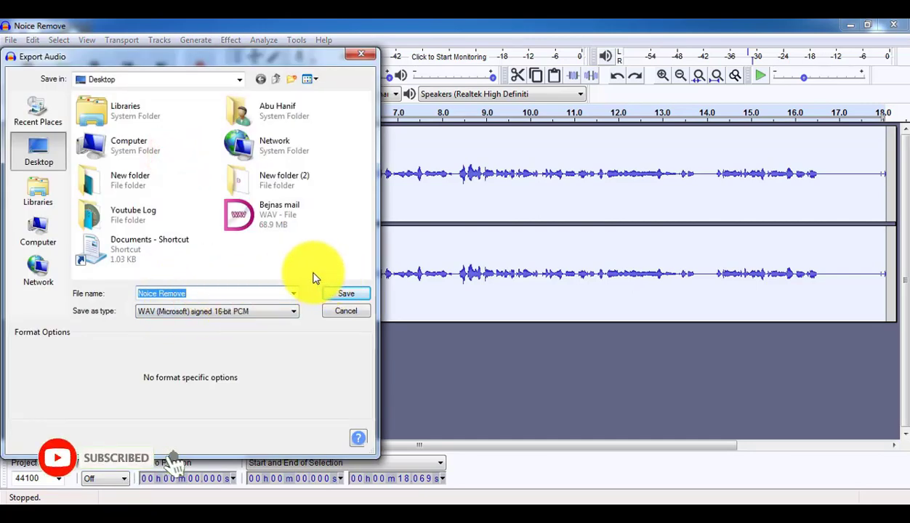
pyautogui.click(346, 293)
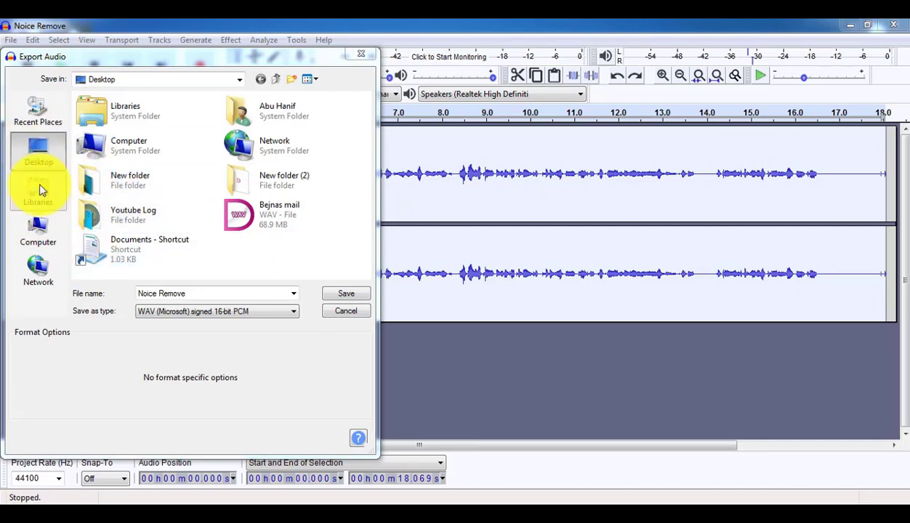
pyautogui.click(35, 145)
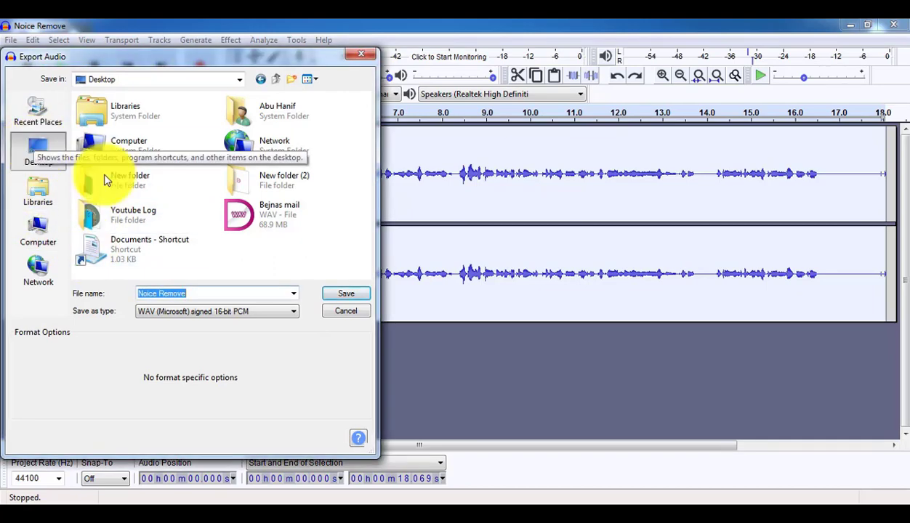
pyautogui.click(339, 295)
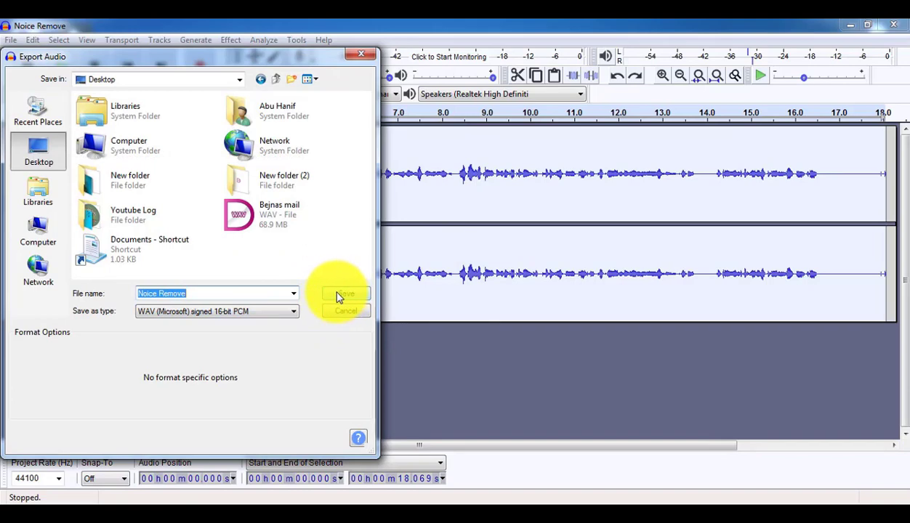
pyautogui.click(337, 295)
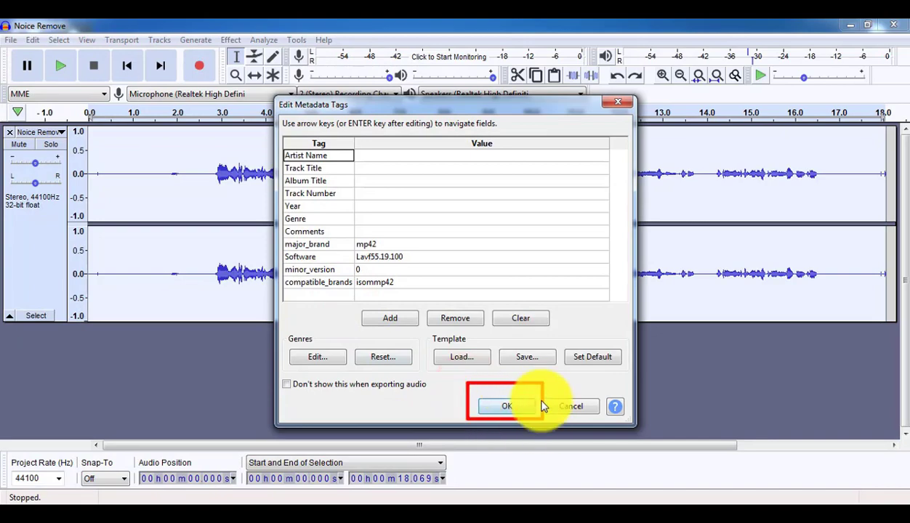
pyautogui.click(488, 405)
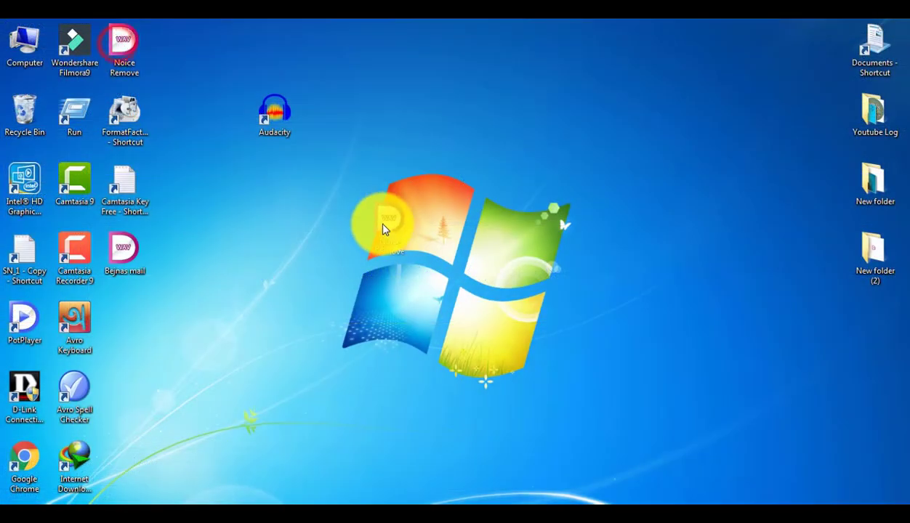
# Step: On the Windows desktop, move the exported Noice Remove WAV file out of the icon columns to the middle of the wallpaper
pyautogui.moveTo(381, 227); pyautogui.dragTo(375, 278)
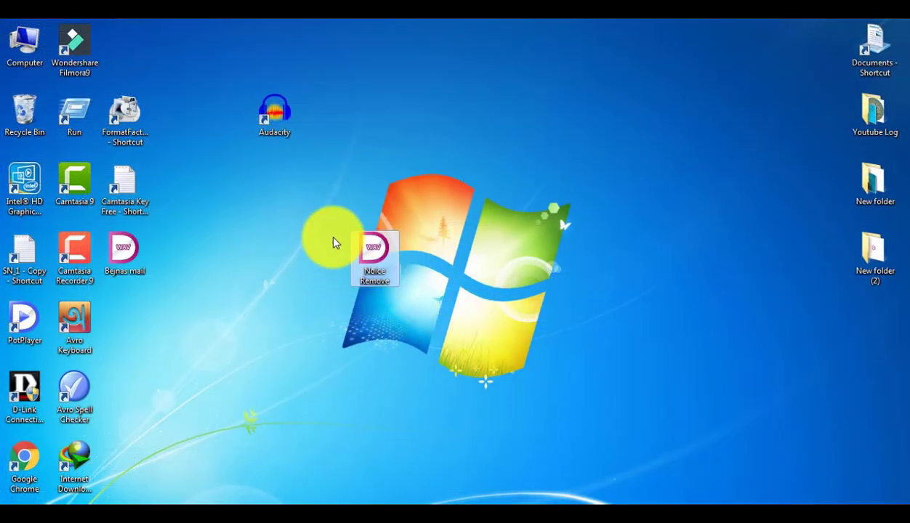